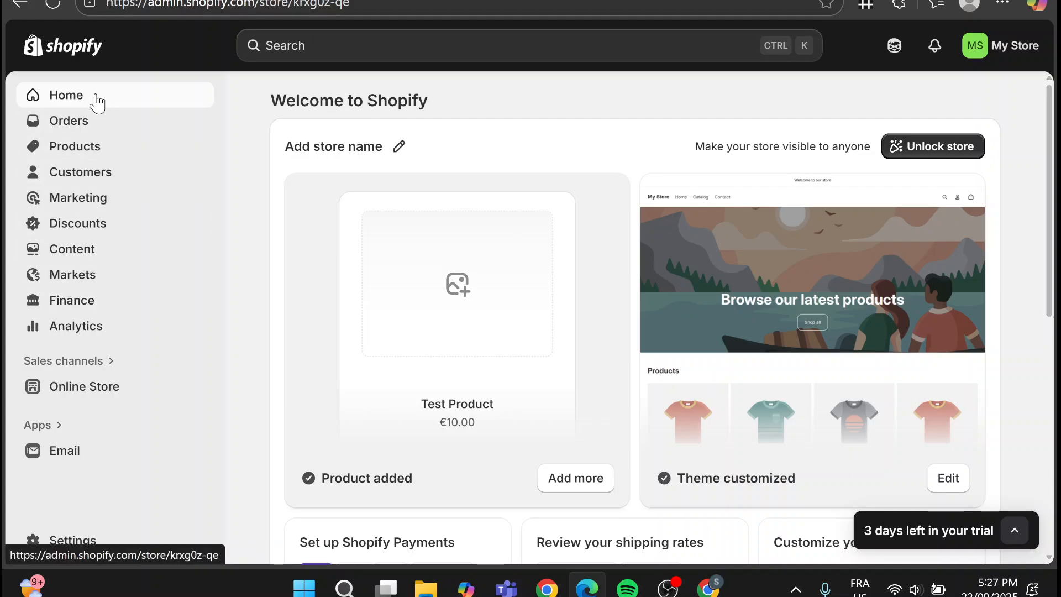
Open the current Horizon theme of the online store for customization
left_click(75, 394)
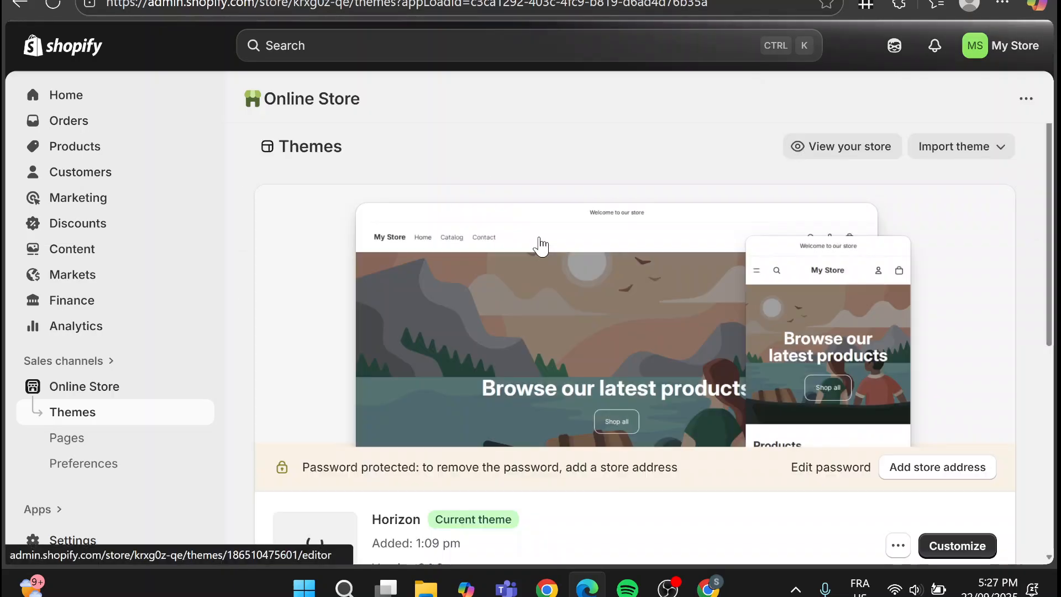
scroll(950, 320, "down", 5)
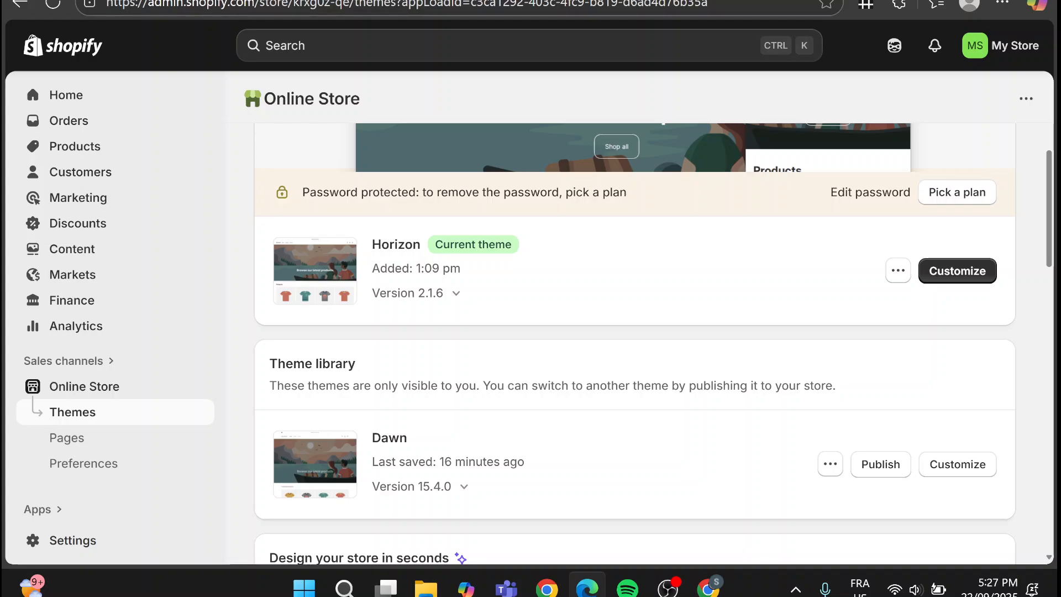
left_click(950, 275)
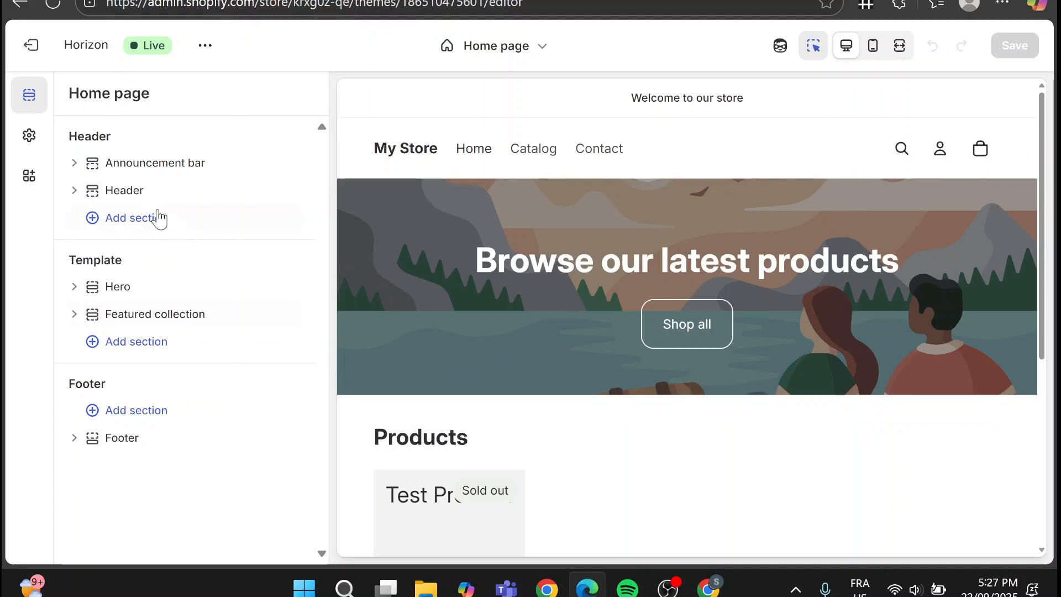
Set the Horizon announcement bar's time to next announcement to 3 seconds
left_click(154, 163)
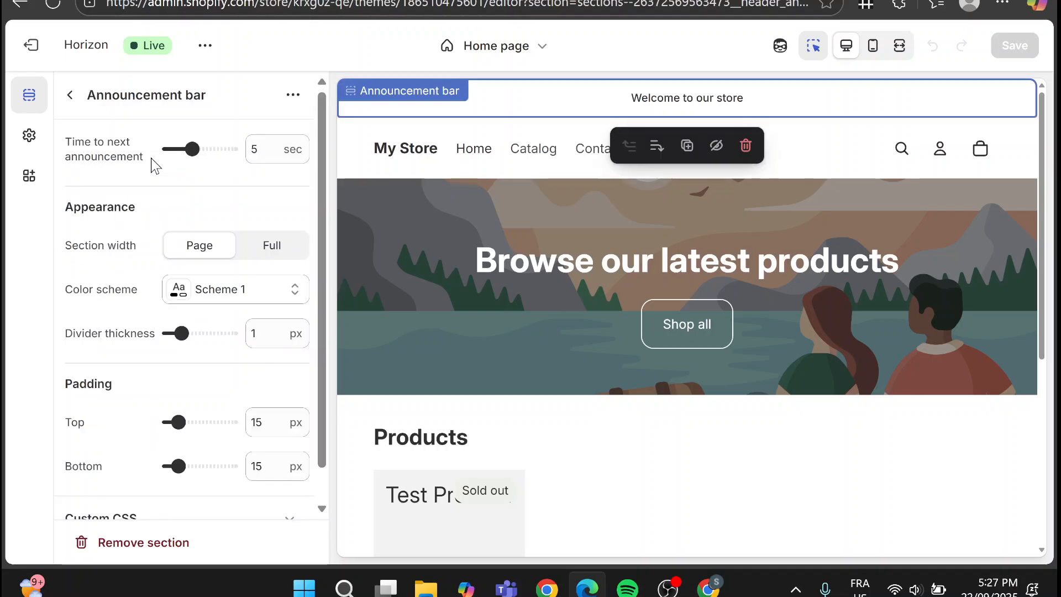
scroll(158, 173, "down", 1)
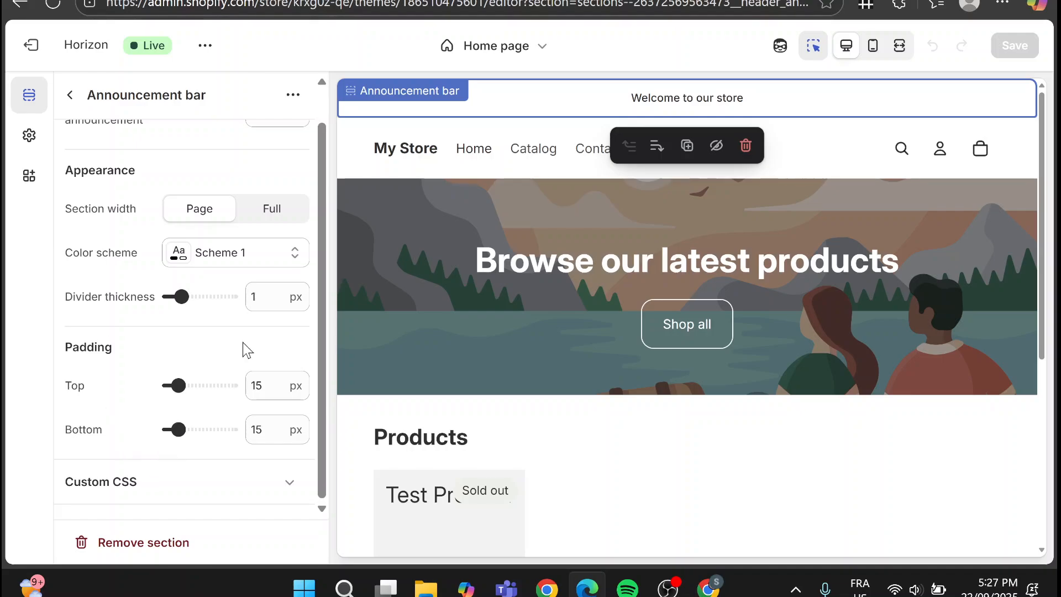
scroll(195, 179, "up", 1)
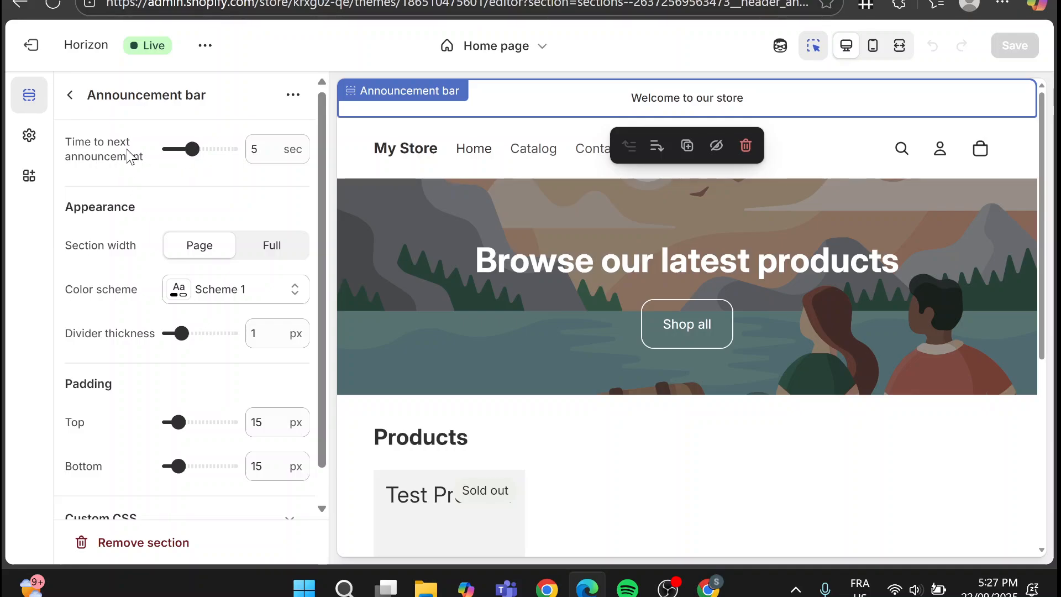
left_click_drag(192, 148, 176, 148)
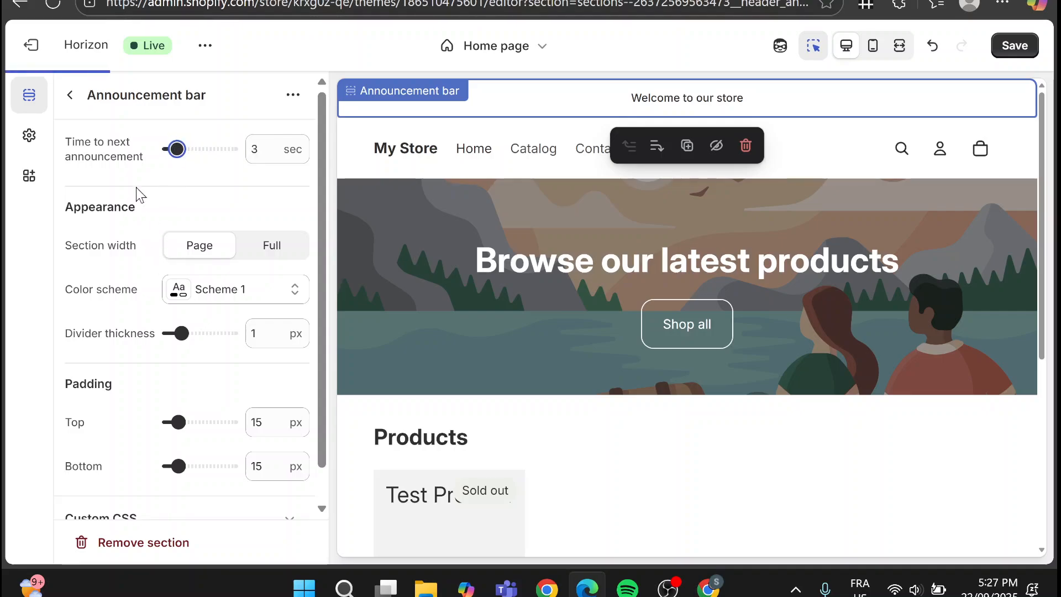
key("Left")
scroll(208, 367, "down", 1)
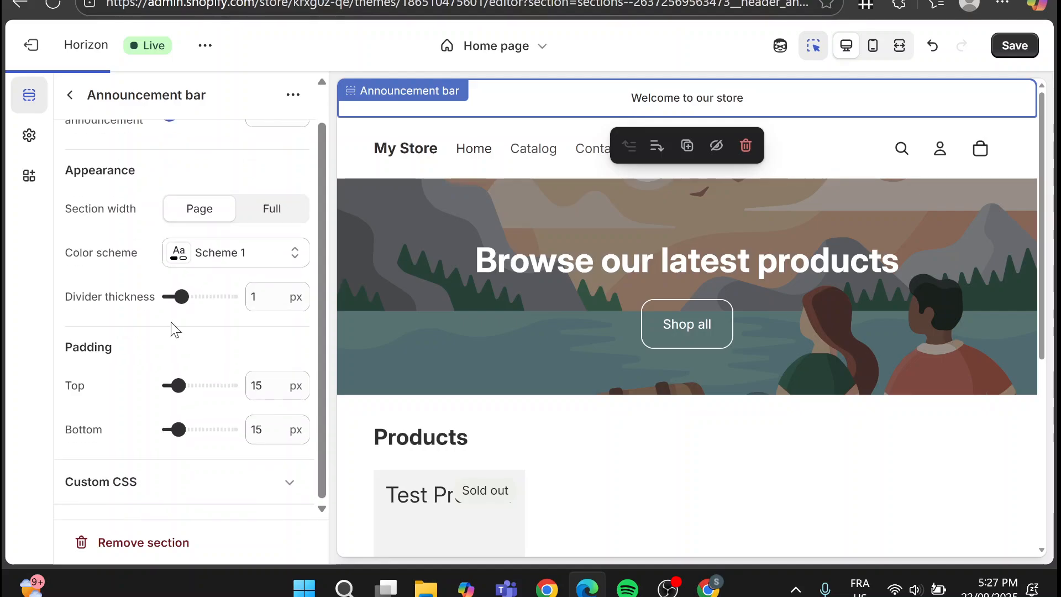
left_click(69, 95)
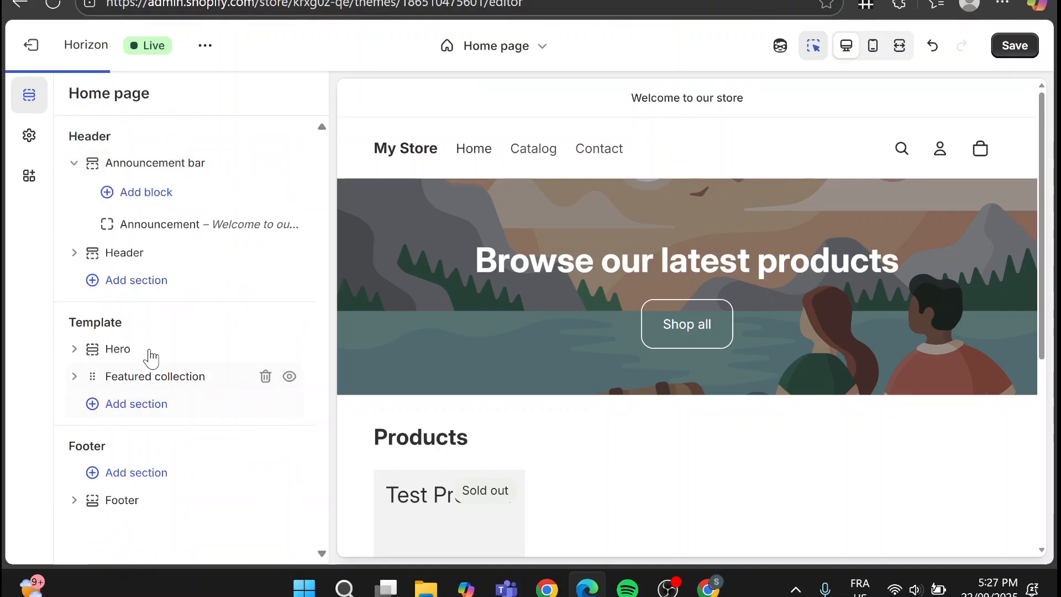
Review the text and typography of the "Welcome to our store" announcement and add a second announcement block to the bar
left_click(168, 224)
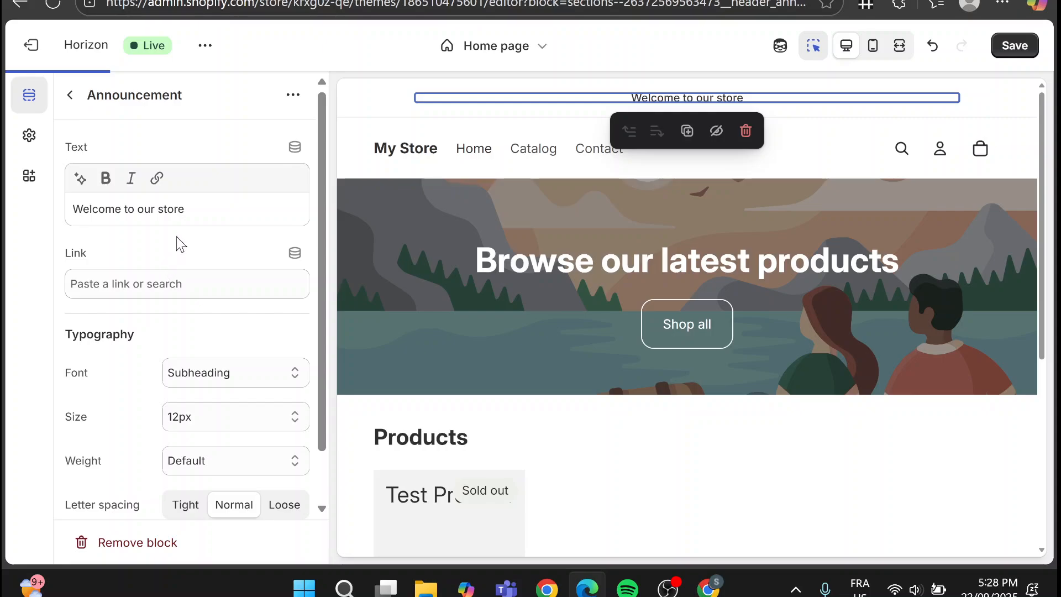
scroll(197, 218, "down", 2)
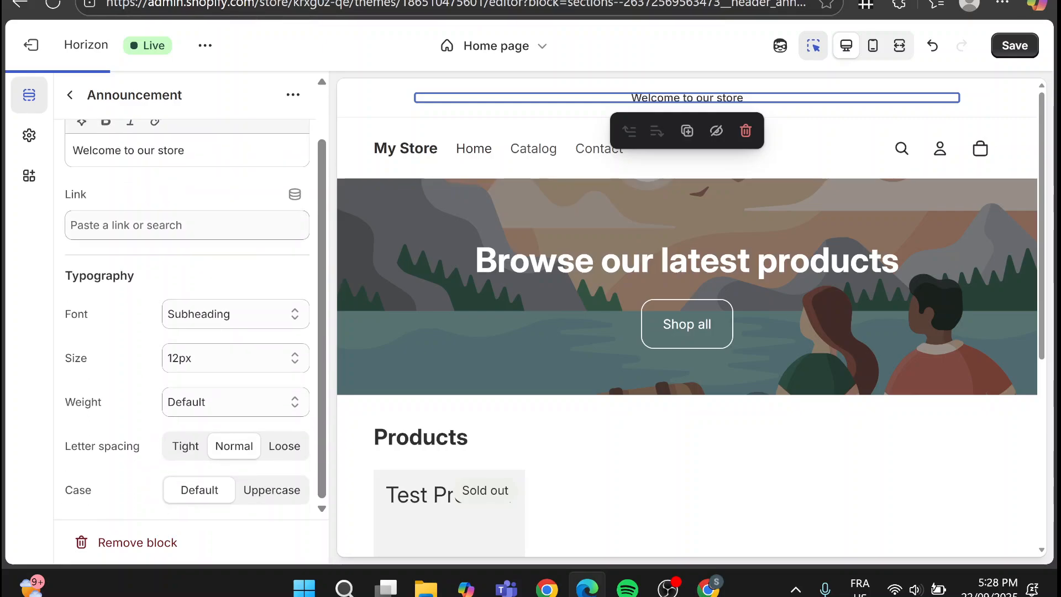
scroll(194, 197, "up", 2)
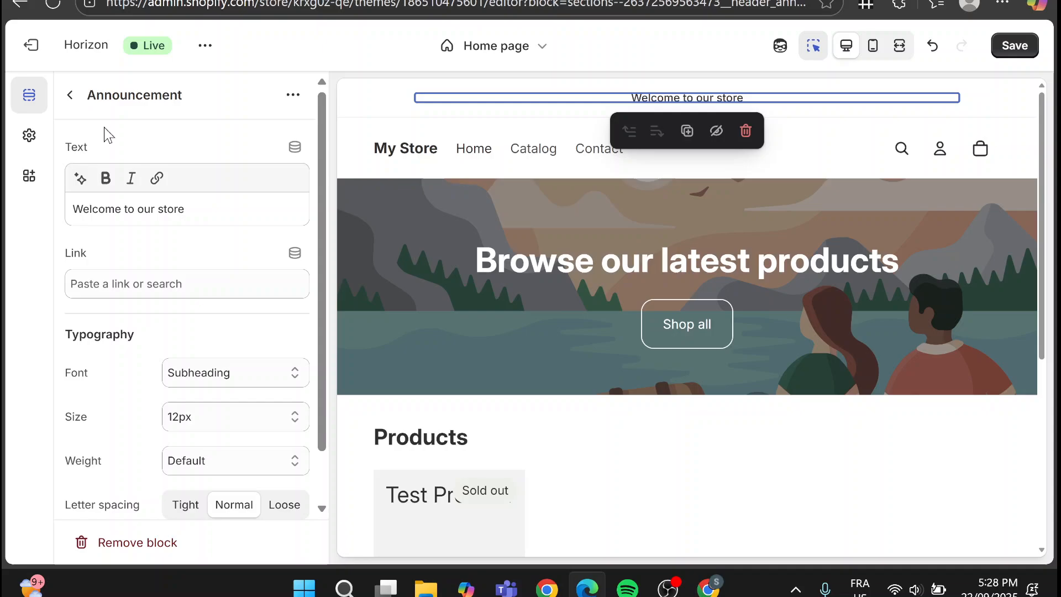
left_click(70, 95)
left_click(158, 192)
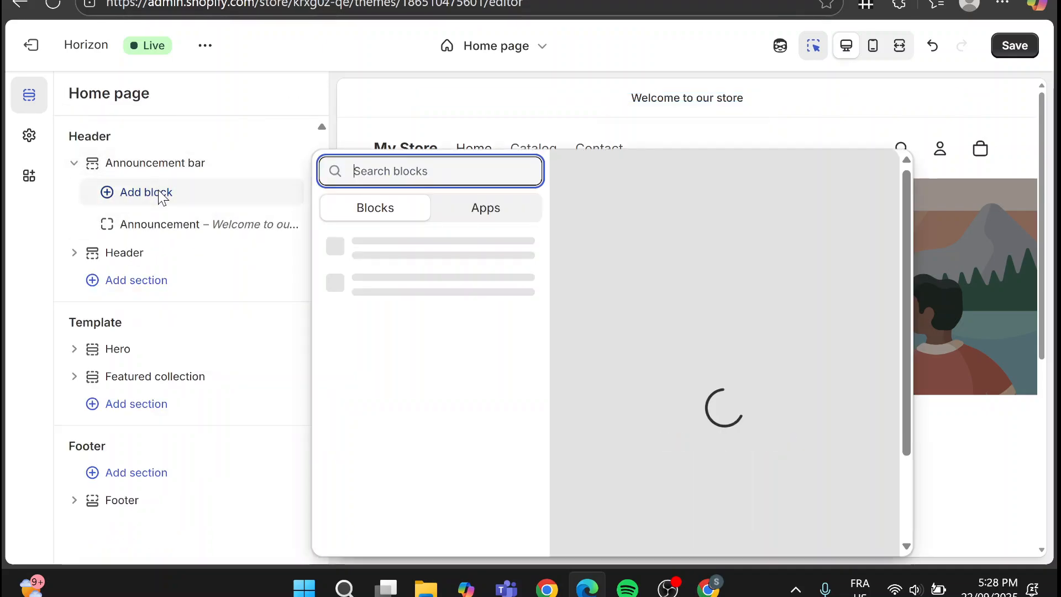
left_click(429, 254)
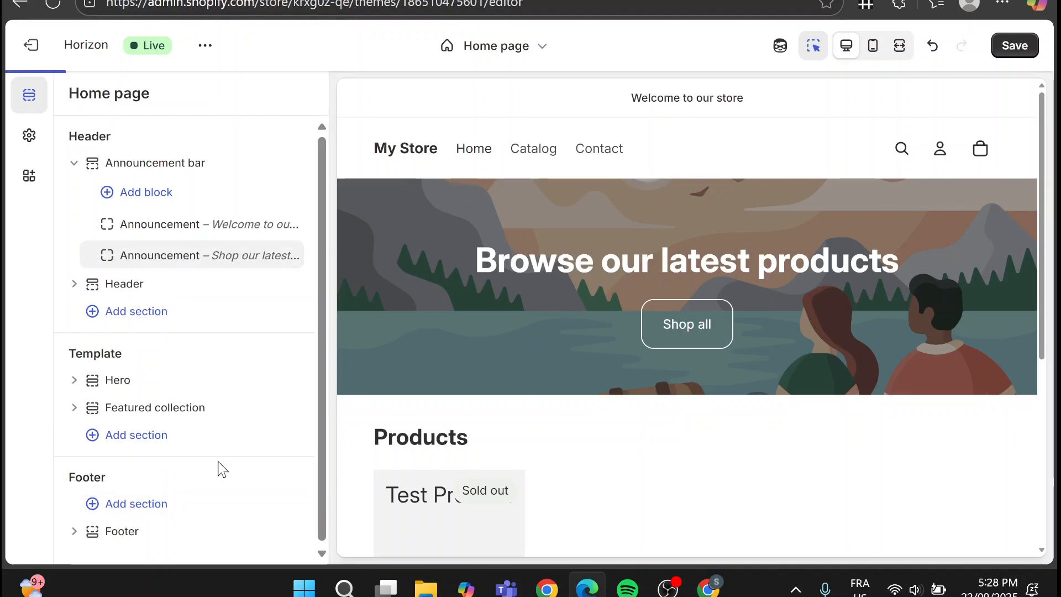
Review the settings of the "Welcome to our store" and "Shop our latest arrivals!" announcements
left_click(228, 226)
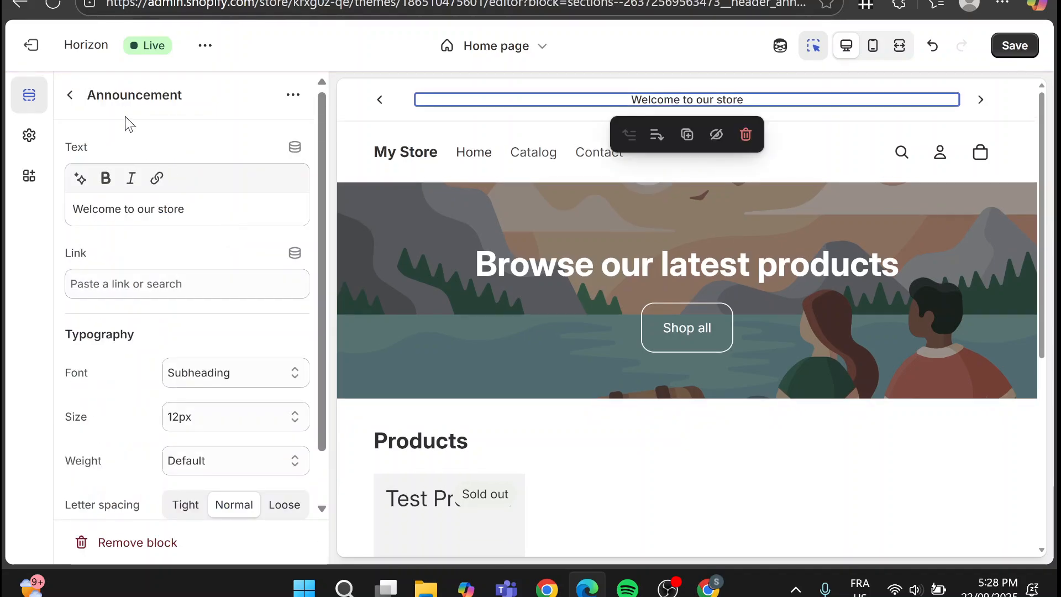
left_click(70, 95)
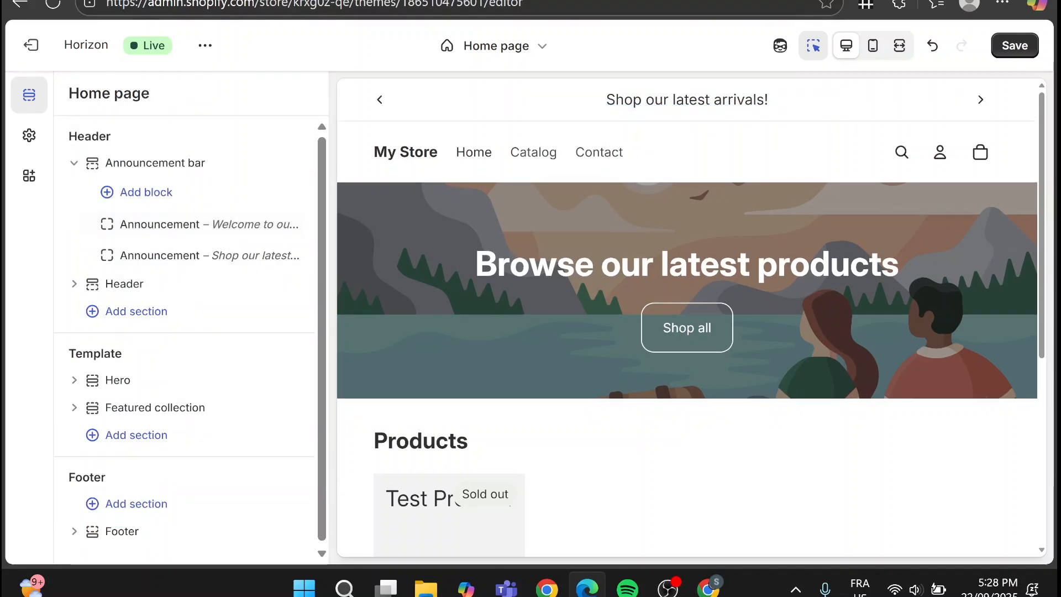
left_click(243, 265)
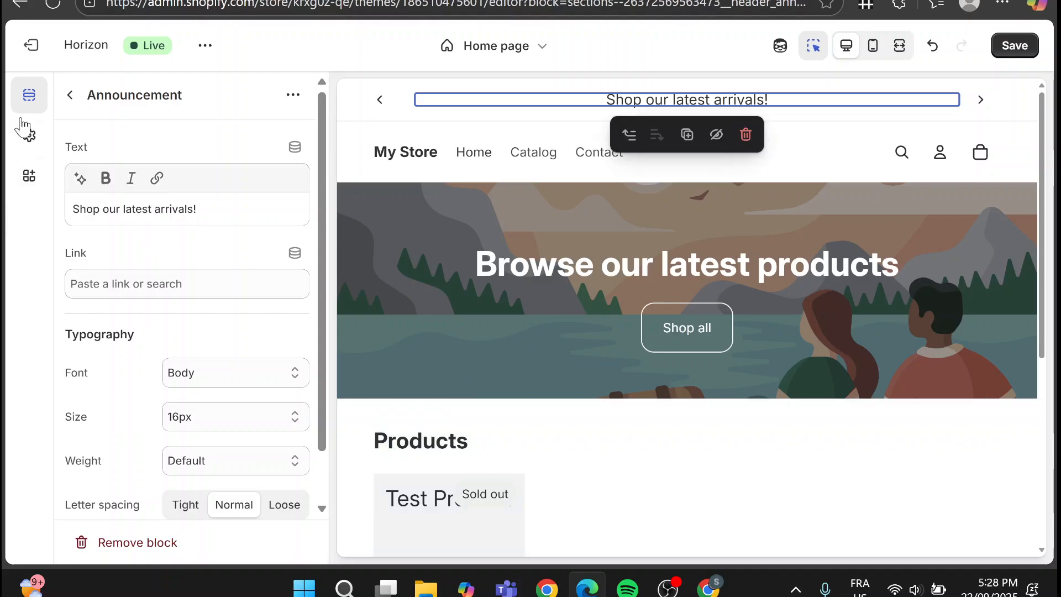
left_click(71, 95)
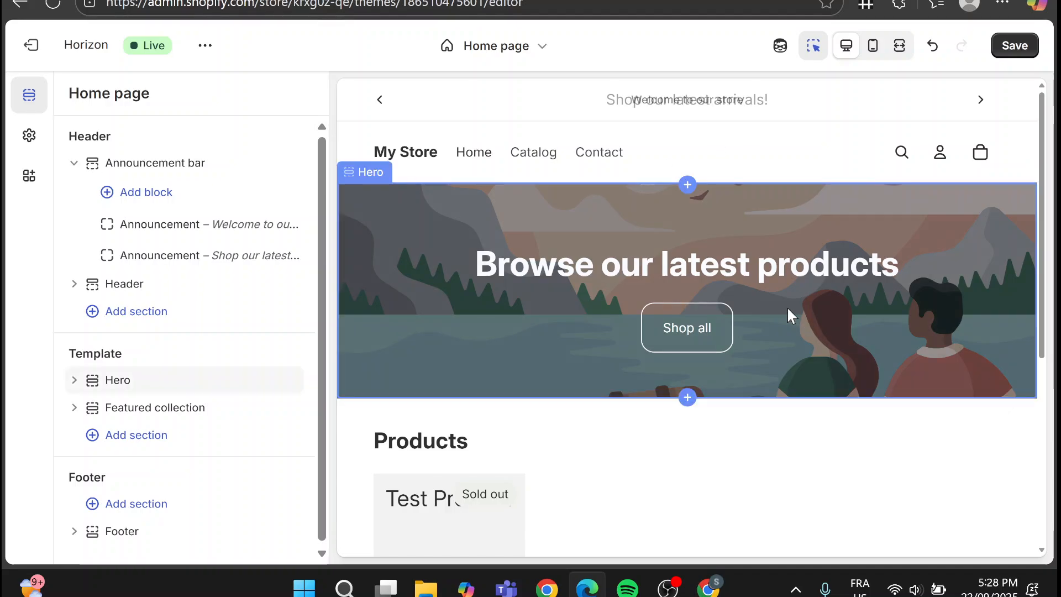
Leave the Horizon theme without saving its changes and open the Dawn theme for customization
left_click(26, 61)
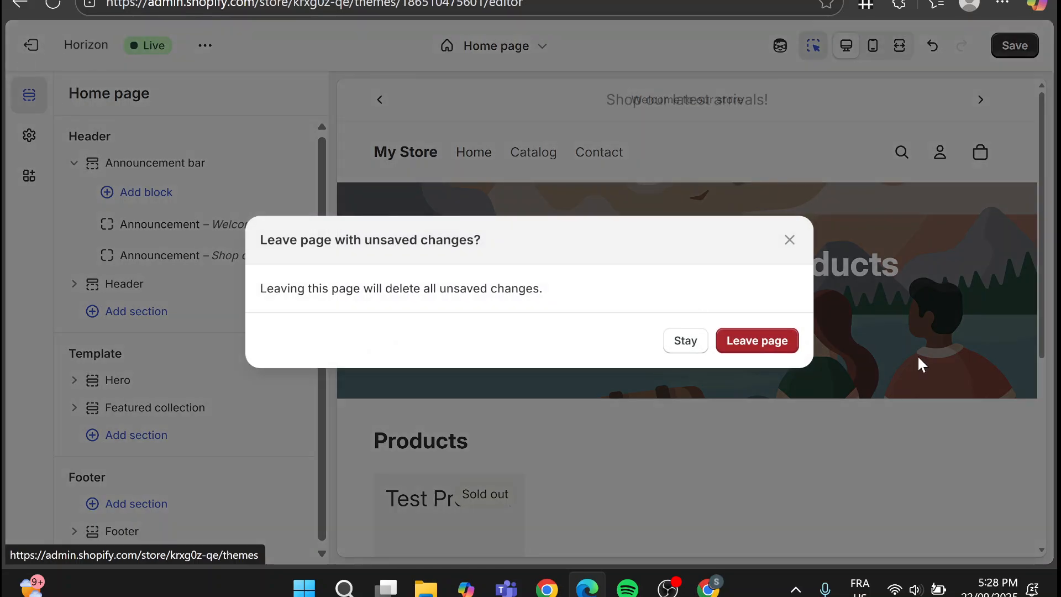
left_click(764, 344)
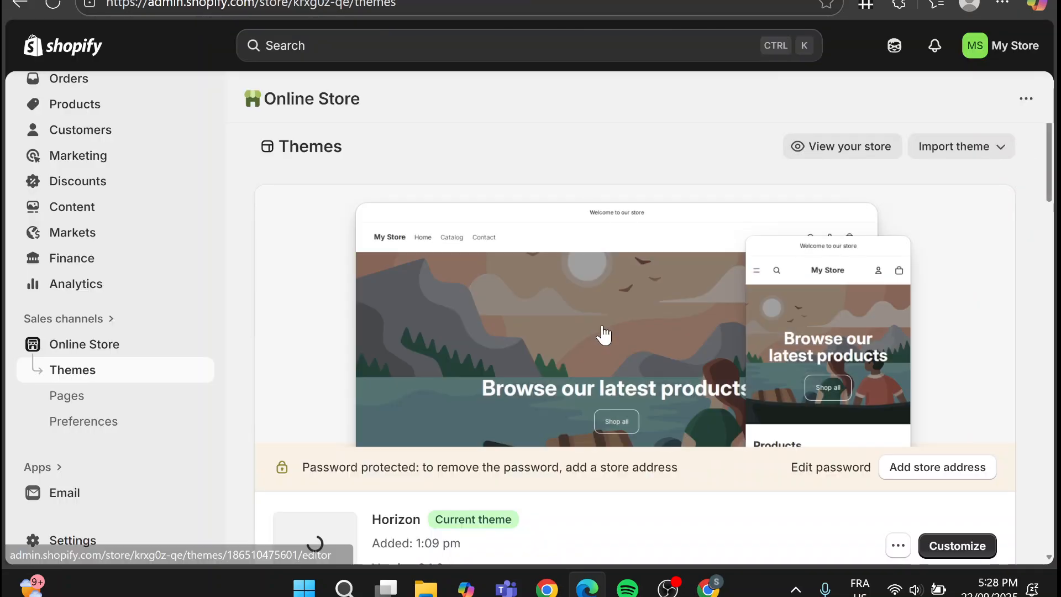
scroll(608, 336, "down", 6)
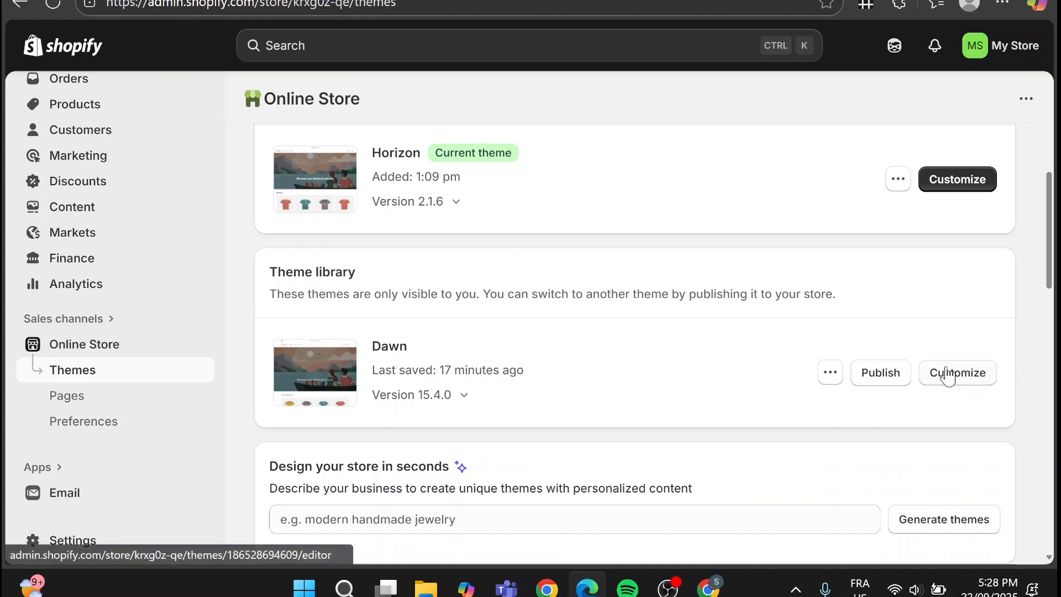
left_click(991, 376)
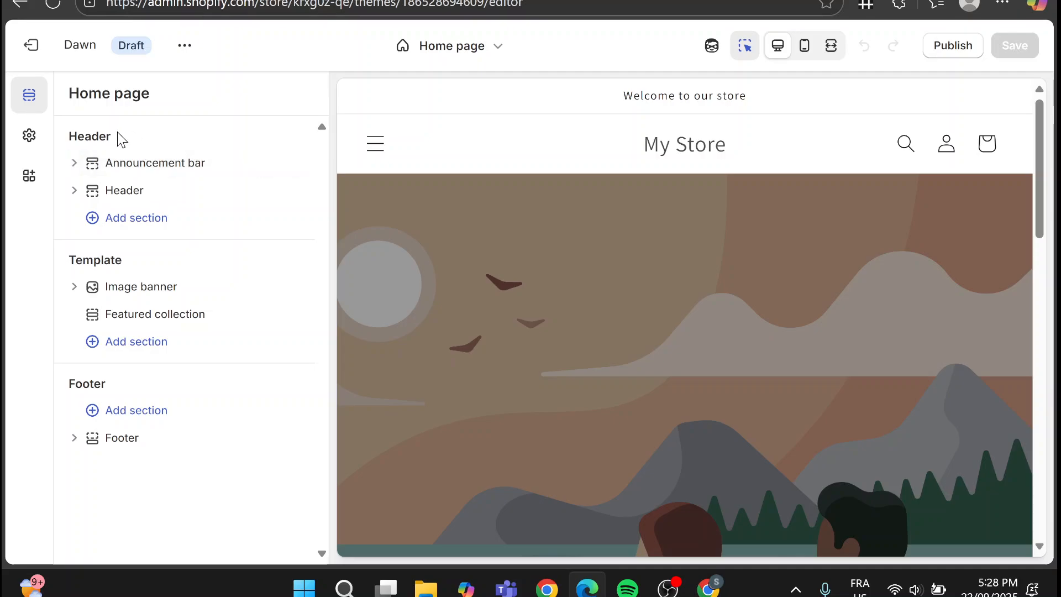
Enable auto rotation of announcements in the Dawn theme's announcement bar
left_click(159, 167)
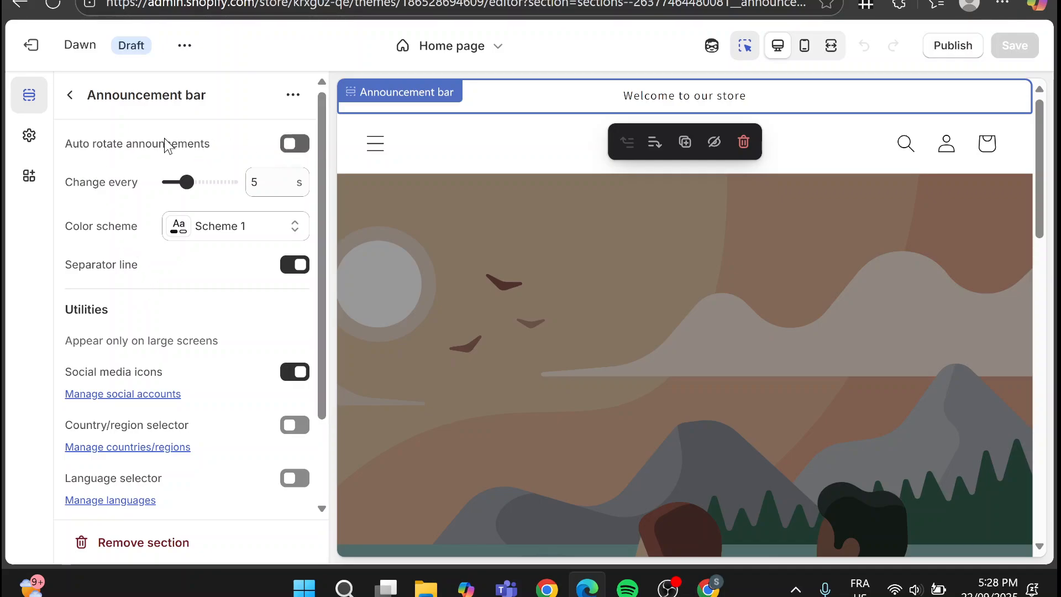
left_click(303, 147)
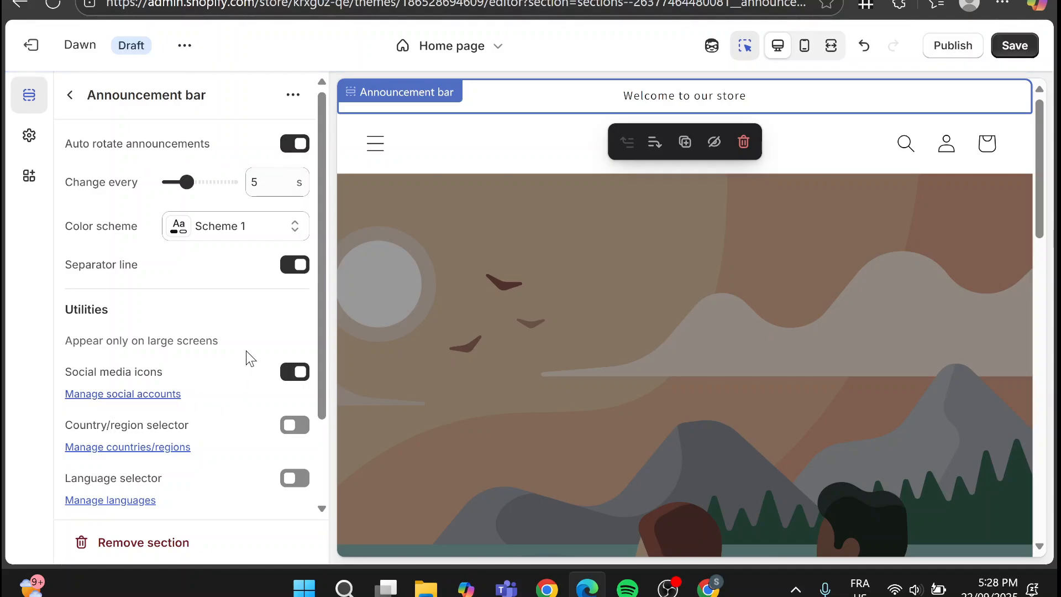
scroll(230, 282, "down", 2)
scroll(230, 282, "up", 2)
left_click(71, 100)
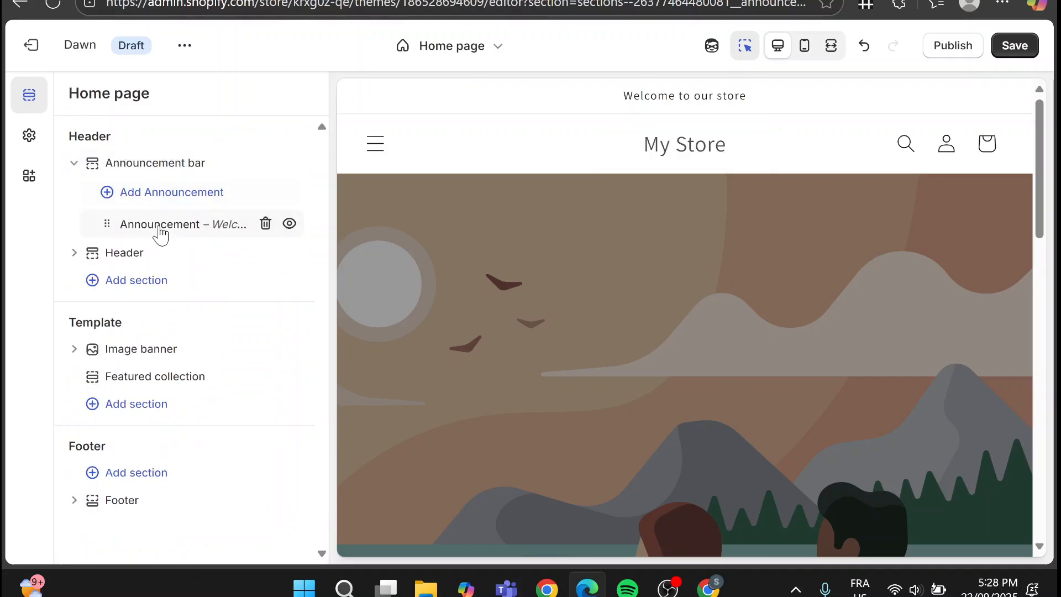
Check the existing announcement's text and link, and add a second announcement to the Dawn announcement bar
left_click(159, 226)
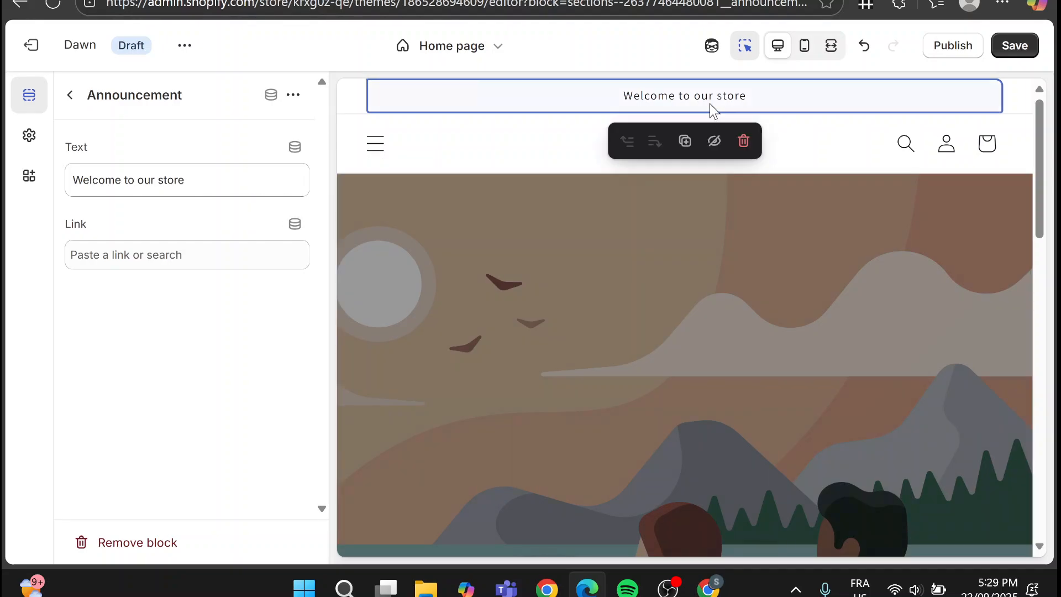
left_click(70, 95)
left_click(169, 193)
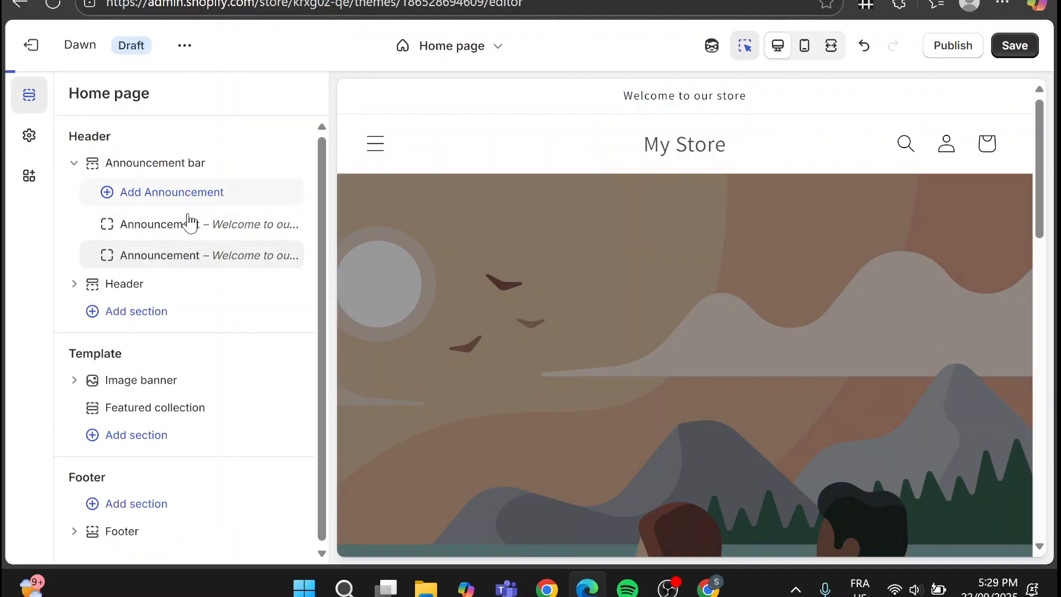
Replace the second announcement's text with "Hey you"
left_click(218, 257)
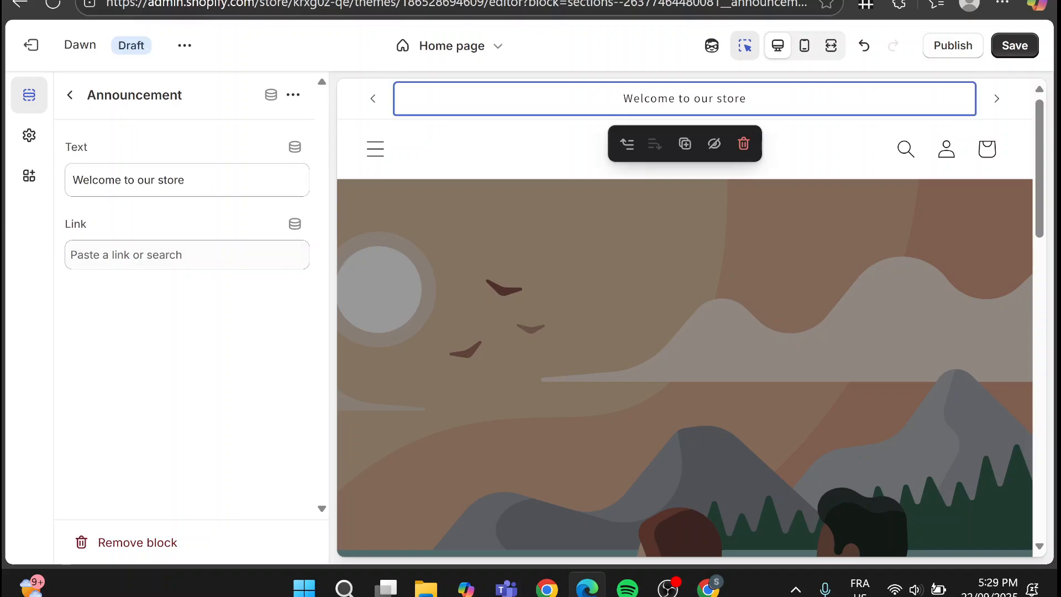
left_click_drag(186, 180, 83, 179)
key("BackSpace")
key("BackSpace")
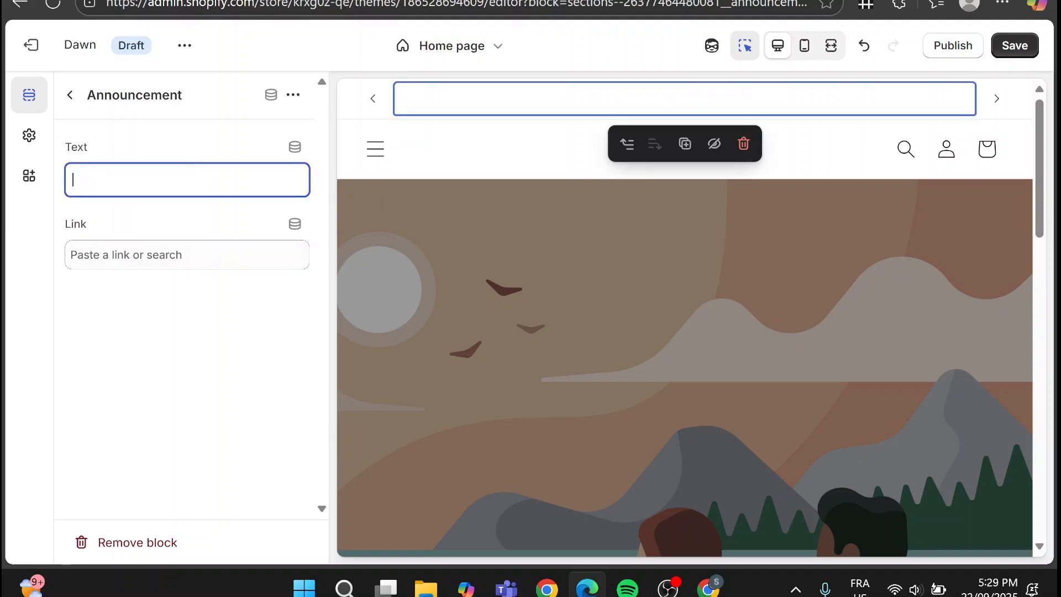
type("Hey")
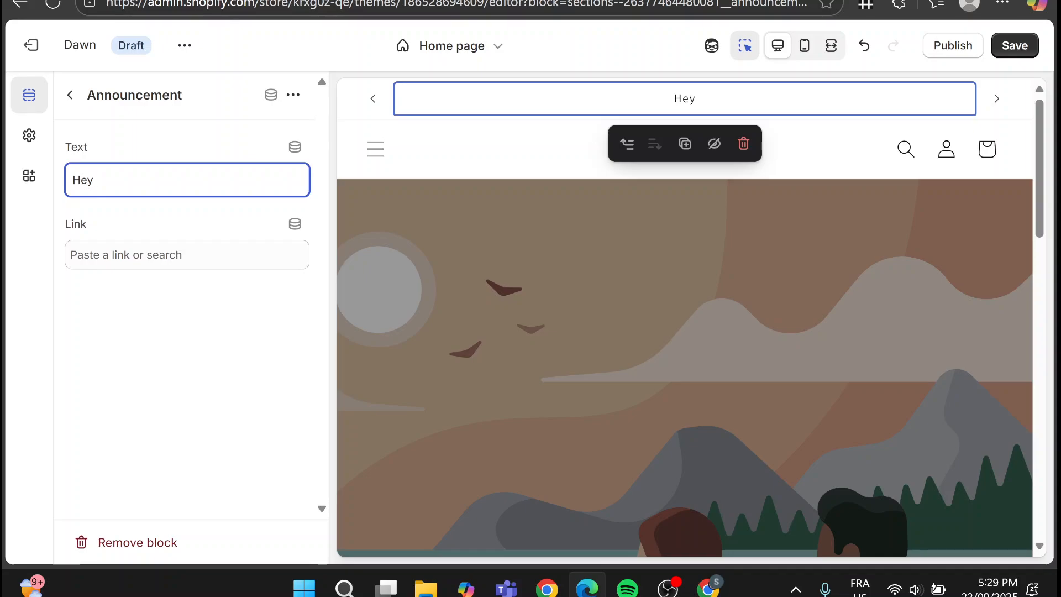
type(" you")
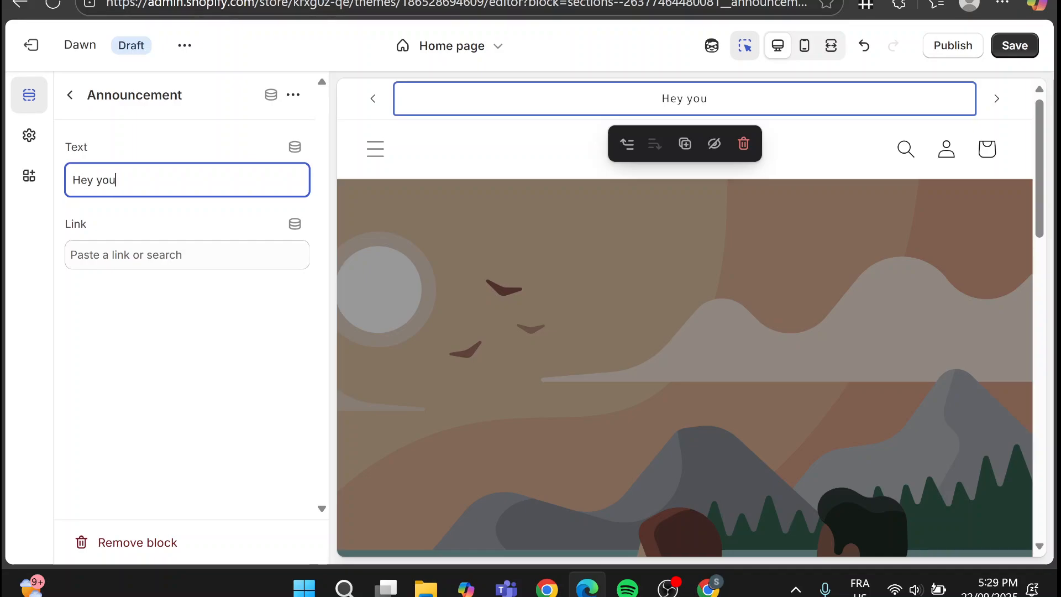
left_click(70, 95)
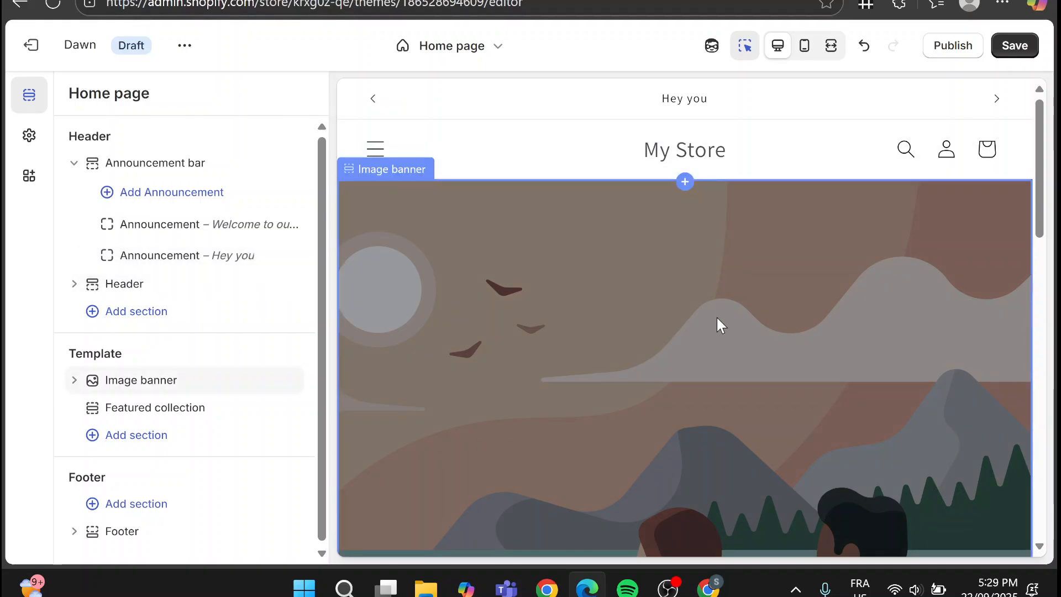
Set the announcement bar to change every 3 seconds and save the Dawn theme
left_click(171, 164)
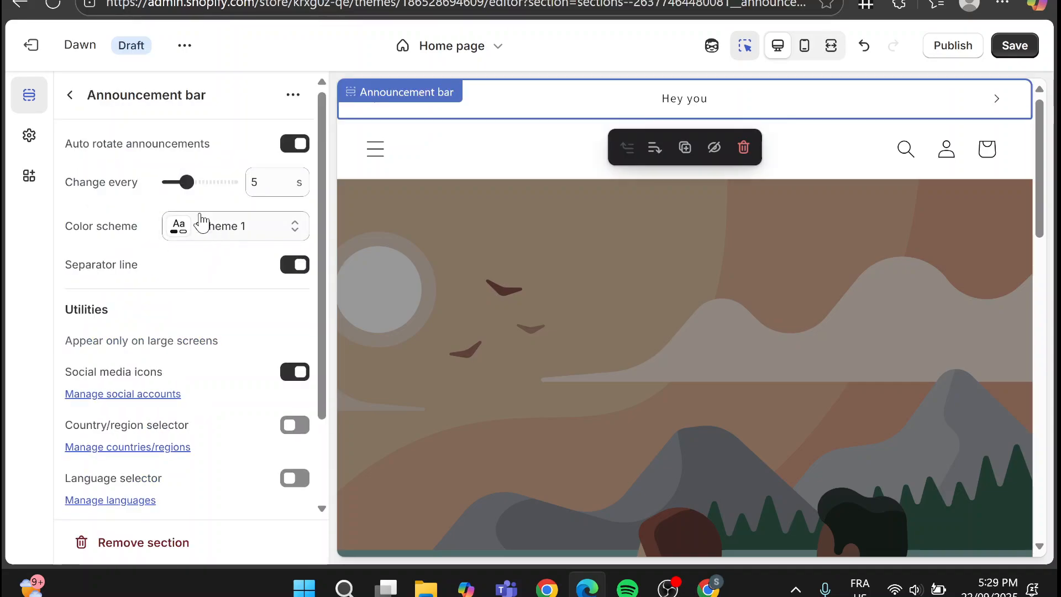
left_click_drag(181, 179, 168, 180)
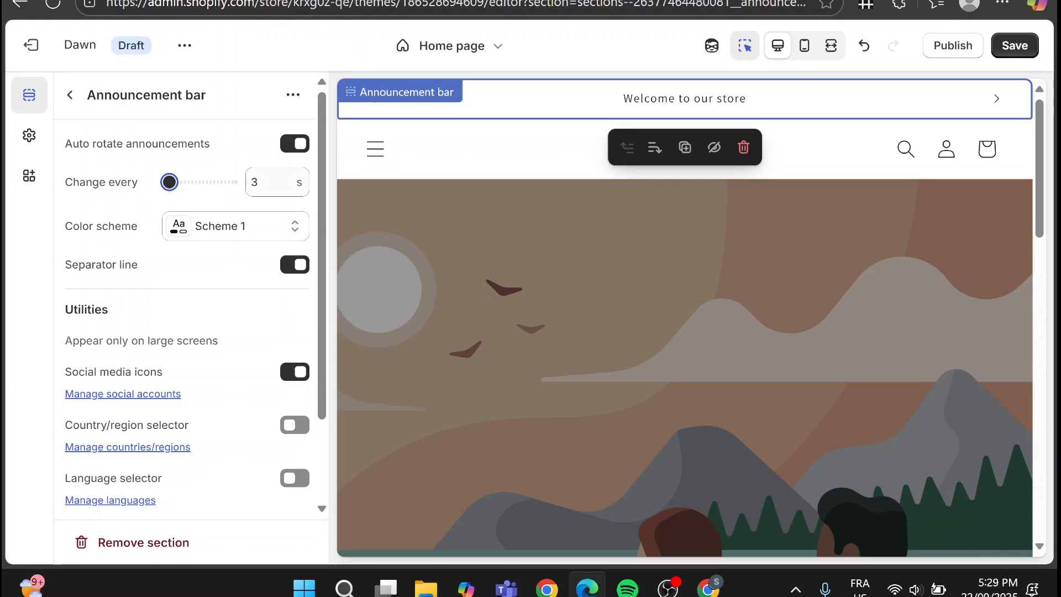
left_click(1028, 49)
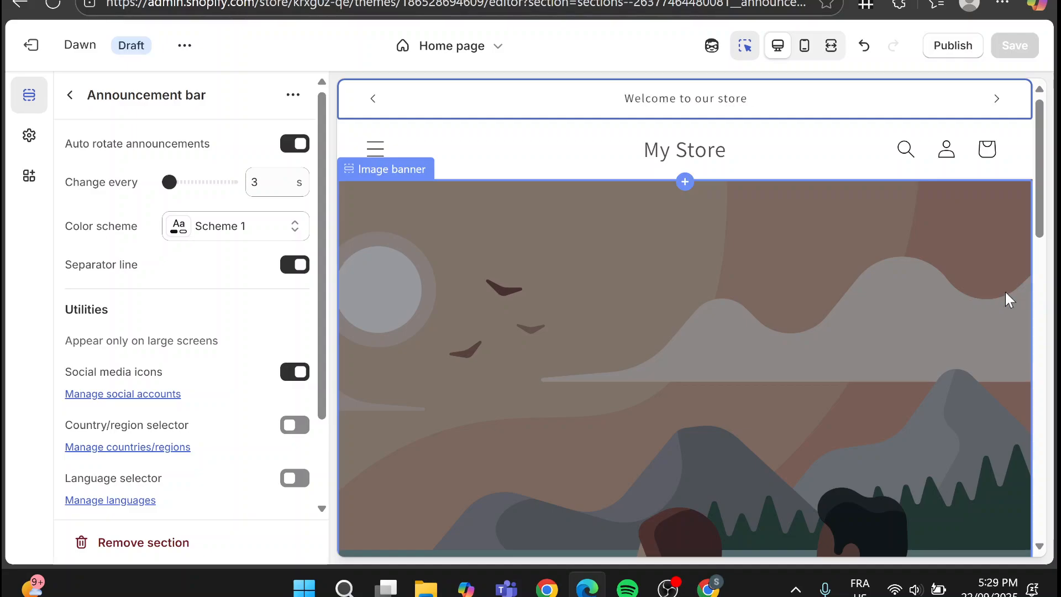
Exit the theme editor and return to the admin home page
left_click(31, 44)
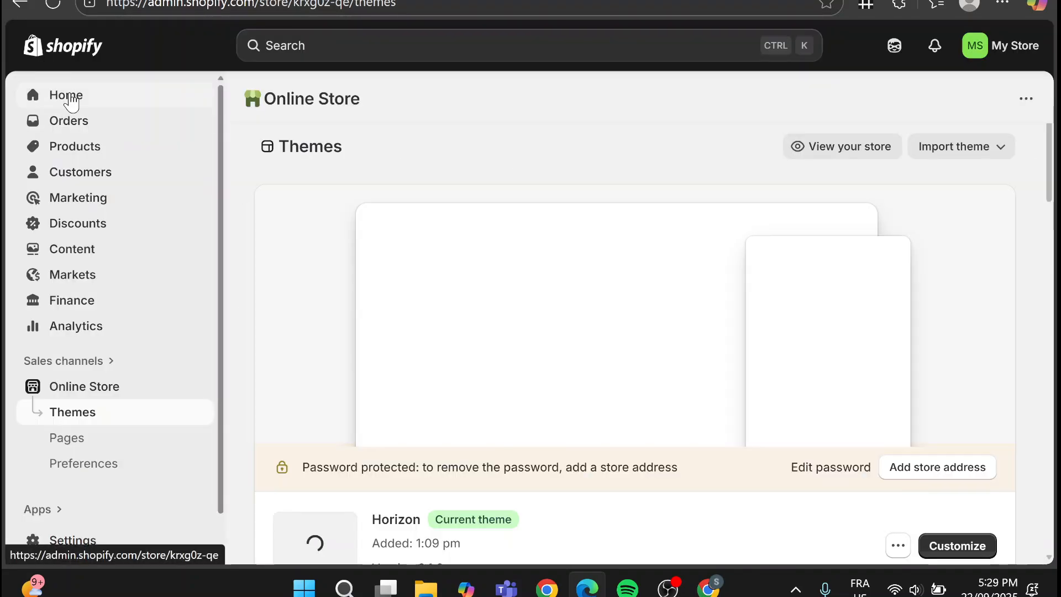
left_click(70, 101)
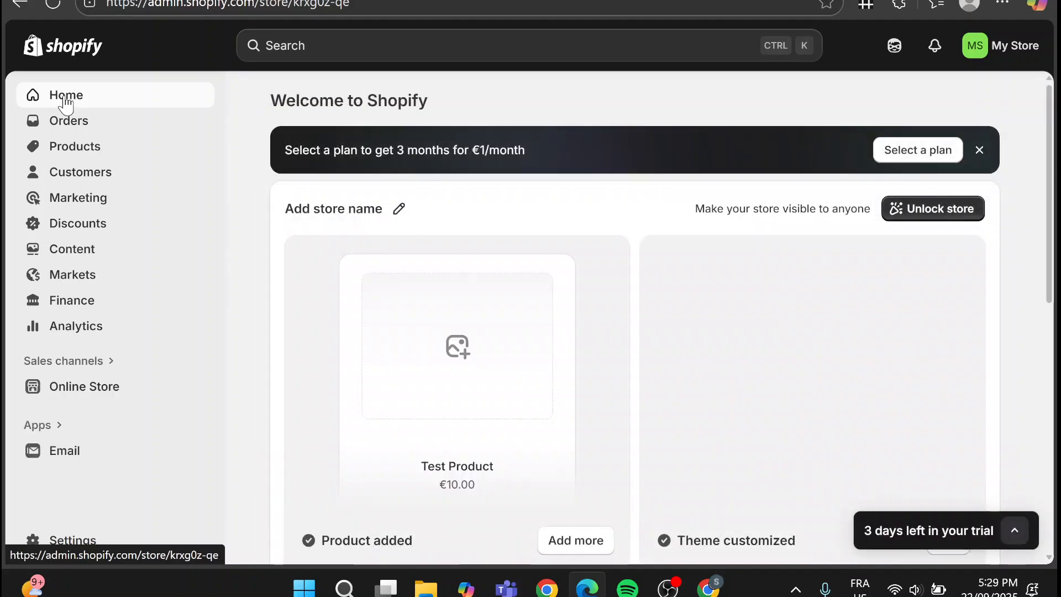